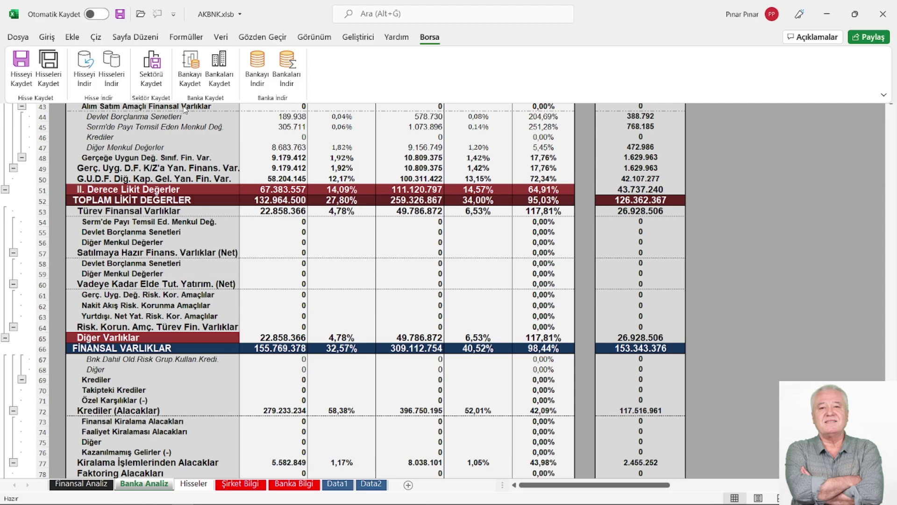
- Run the Bankayı Kaydet macro for bank code AKBNK with 6 years of data and dismiss the completion notice
{"action": "left_click", "coordinate": [188, 76]}
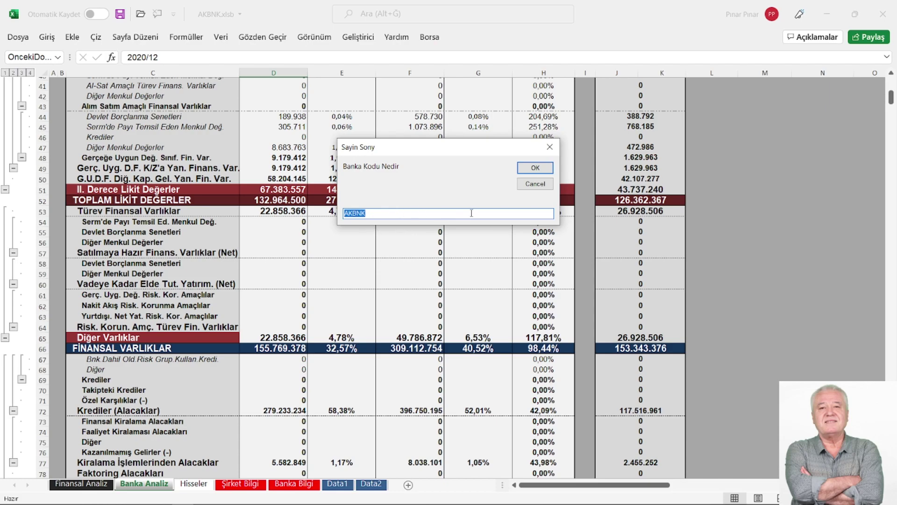
{"action": "left_click", "coordinate": [535, 168]}
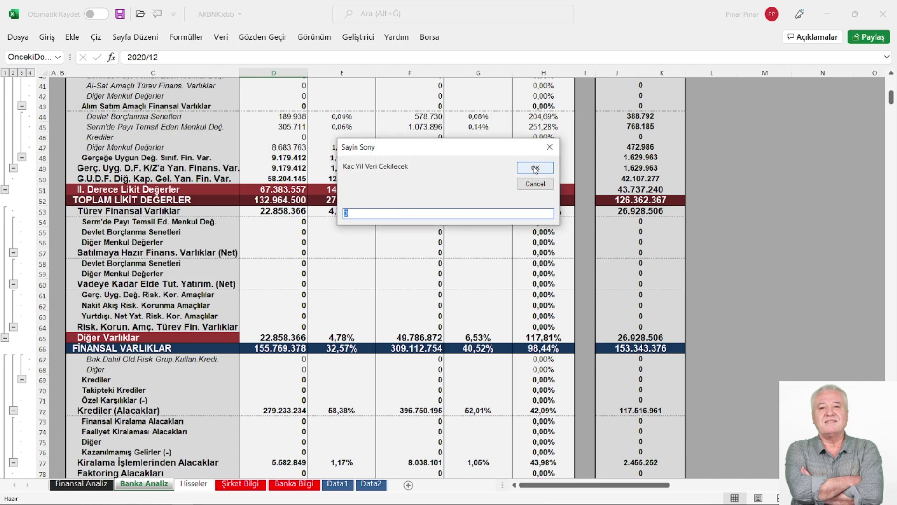
{"action": "type", "text": "6"}
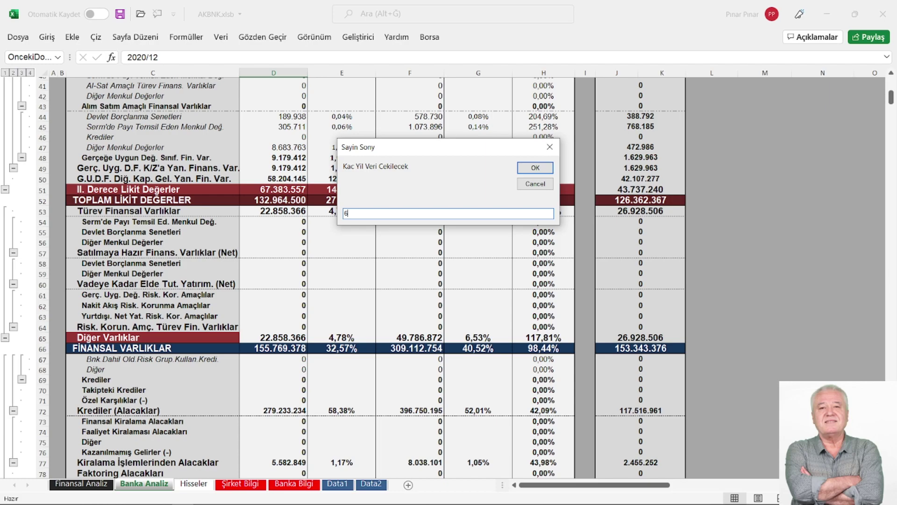
{"action": "left_click", "coordinate": [533, 167]}
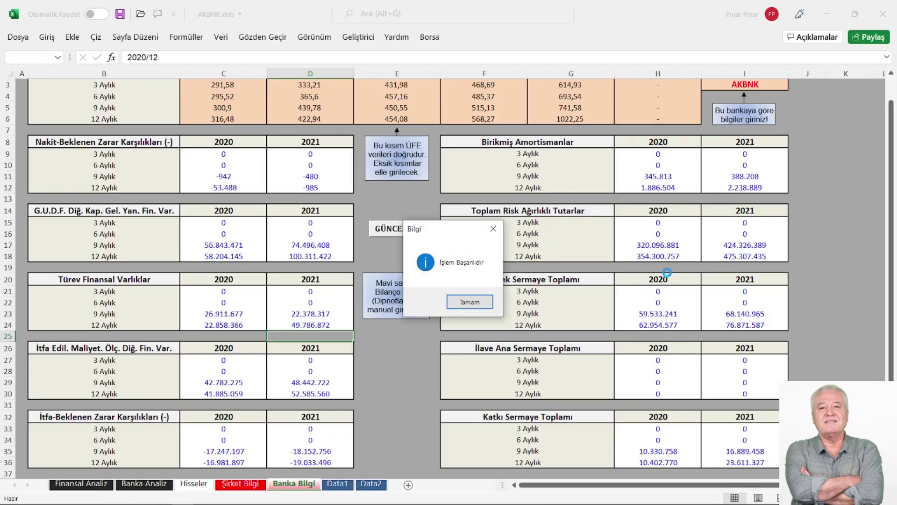
{"action": "left_click", "coordinate": [468, 304]}
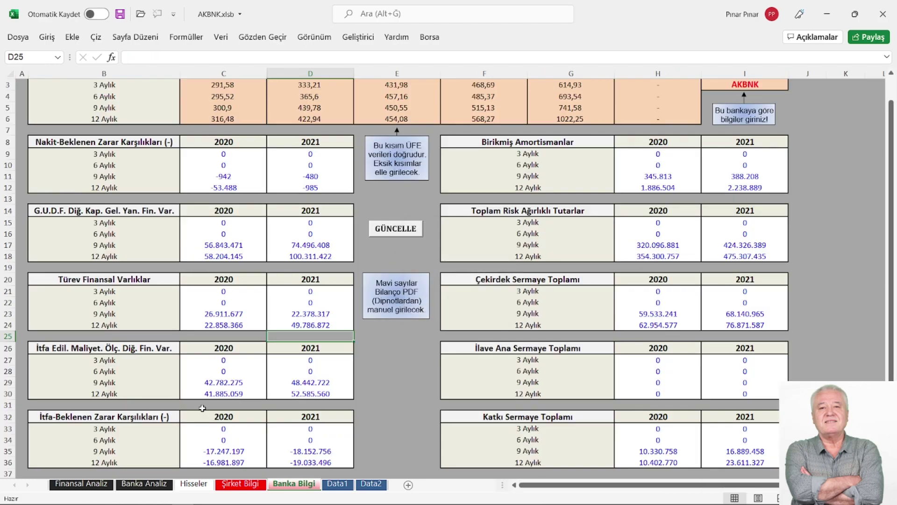
- Go to the Banka Analiz sheet and choose AKBNK as the bank in the name cell at the start of the sheet
{"action": "left_click", "coordinate": [132, 486]}
{"action": "scroll", "coordinate": [649, 336], "scroll_direction": "up", "scroll_amount": 10}
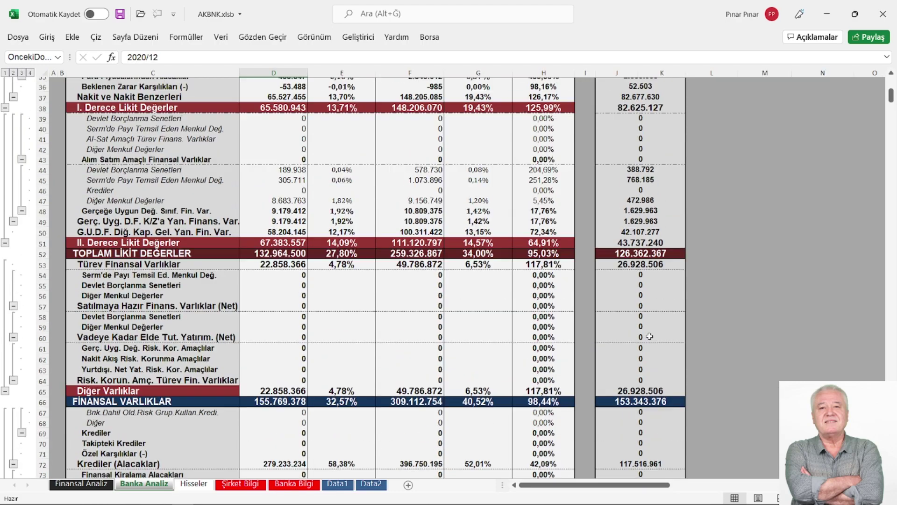
{"action": "scroll", "coordinate": [649, 337], "scroll_direction": "up", "scroll_amount": 4}
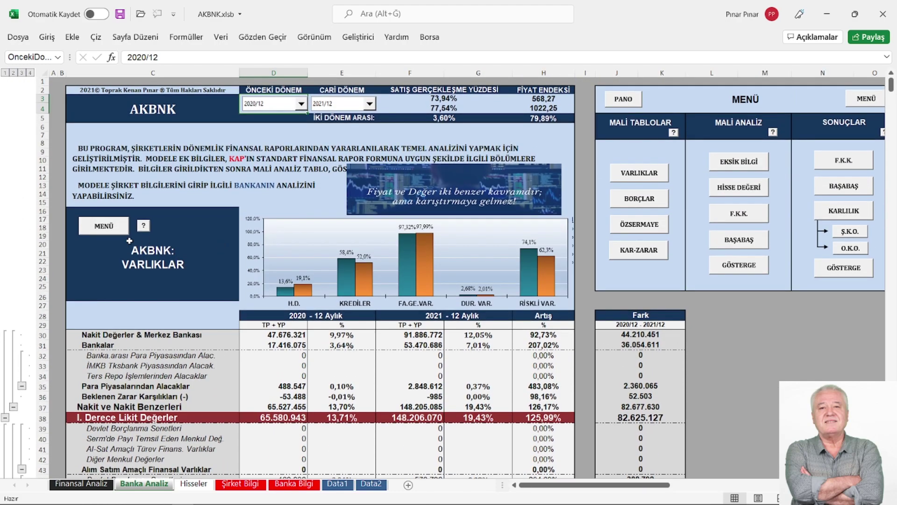
{"action": "left_click", "coordinate": [157, 110]}
{"action": "left_click", "coordinate": [244, 99]}
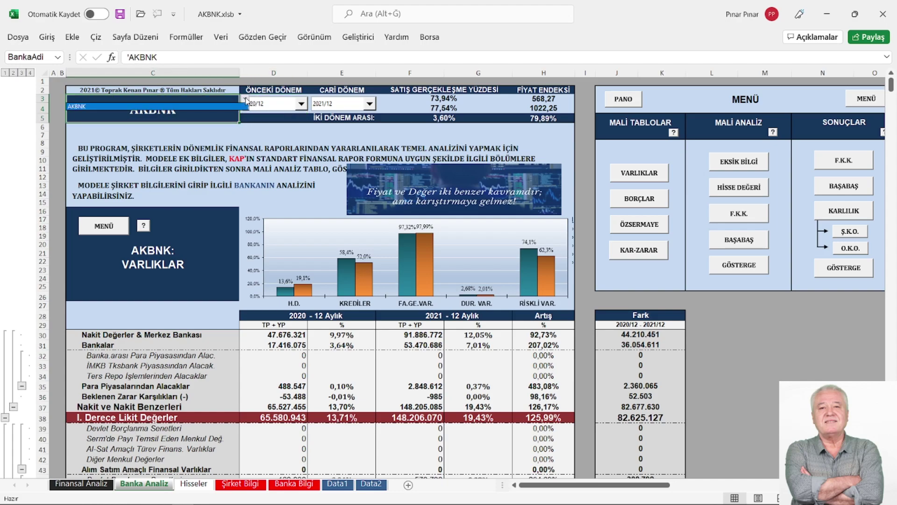
{"action": "left_click", "coordinate": [80, 106]}
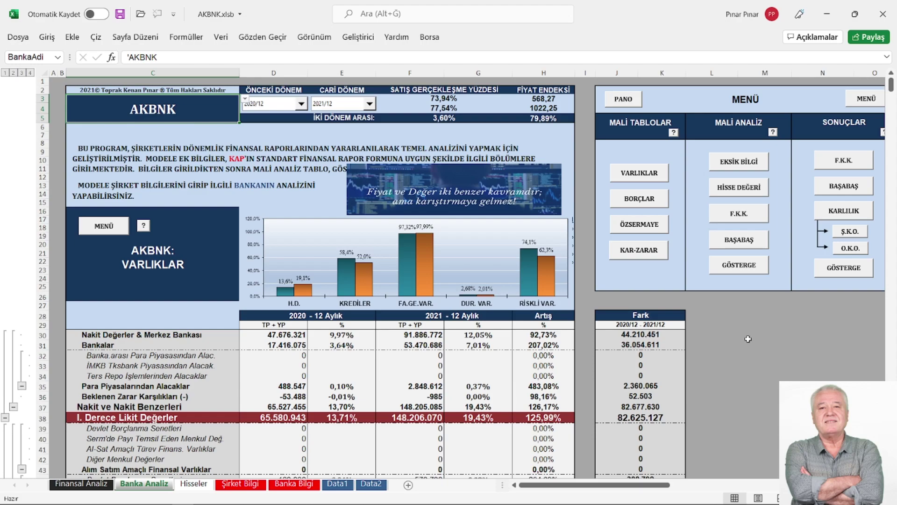
- Examine the first- and second-degree liquid assets and their total in the AKBNK Varlıklar table, comparing 2020/12 with 2021/12
{"action": "scroll", "coordinate": [748, 338], "scroll_direction": "down", "scroll_amount": 2}
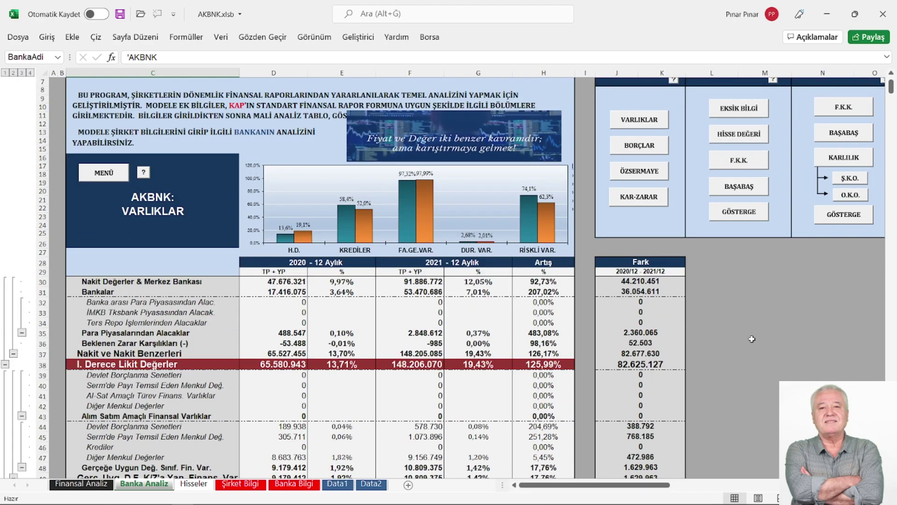
{"action": "scroll", "coordinate": [752, 339], "scroll_direction": "down", "scroll_amount": 1}
{"action": "scroll", "coordinate": [751, 338], "scroll_direction": "down", "scroll_amount": 1}
{"action": "scroll", "coordinate": [751, 338], "scroll_direction": "down", "scroll_amount": 1}
{"action": "scroll", "coordinate": [751, 338], "scroll_direction": "up", "scroll_amount": 1}
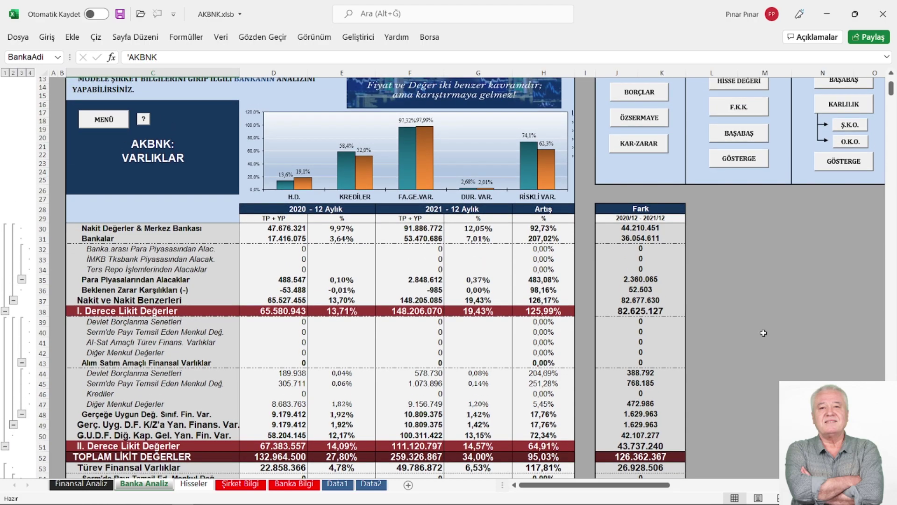
{"action": "scroll", "coordinate": [763, 333], "scroll_direction": "down", "scroll_amount": 1}
{"action": "scroll", "coordinate": [763, 333], "scroll_direction": "down", "scroll_amount": 1}
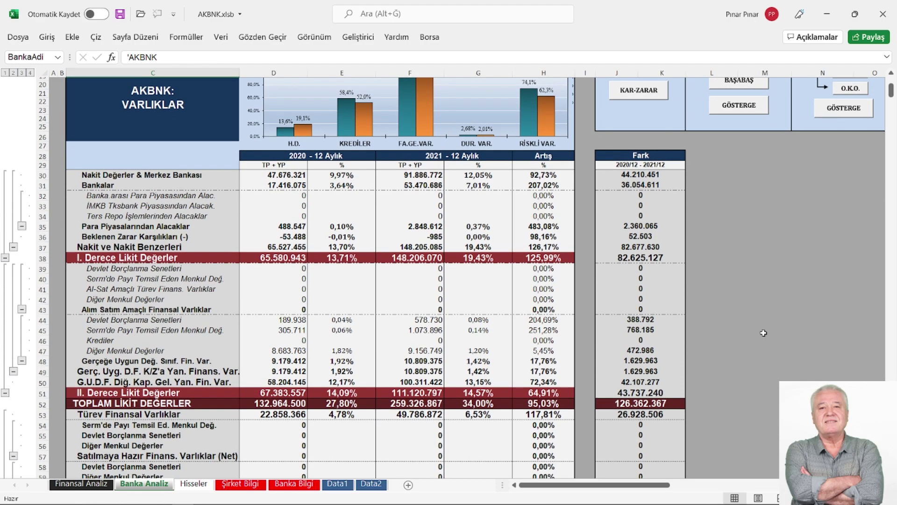
{"action": "scroll", "coordinate": [763, 332], "scroll_direction": "down", "scroll_amount": 1}
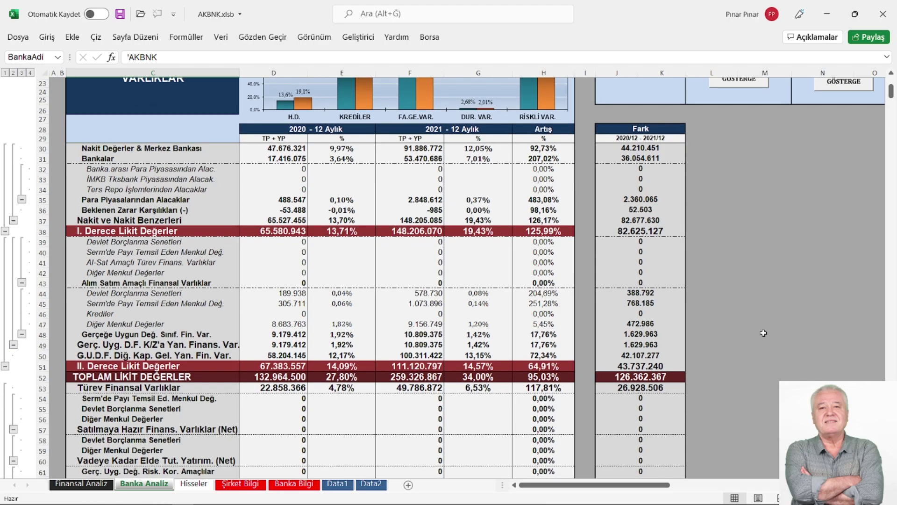
{"action": "scroll", "coordinate": [763, 333], "scroll_direction": "up", "scroll_amount": 1}
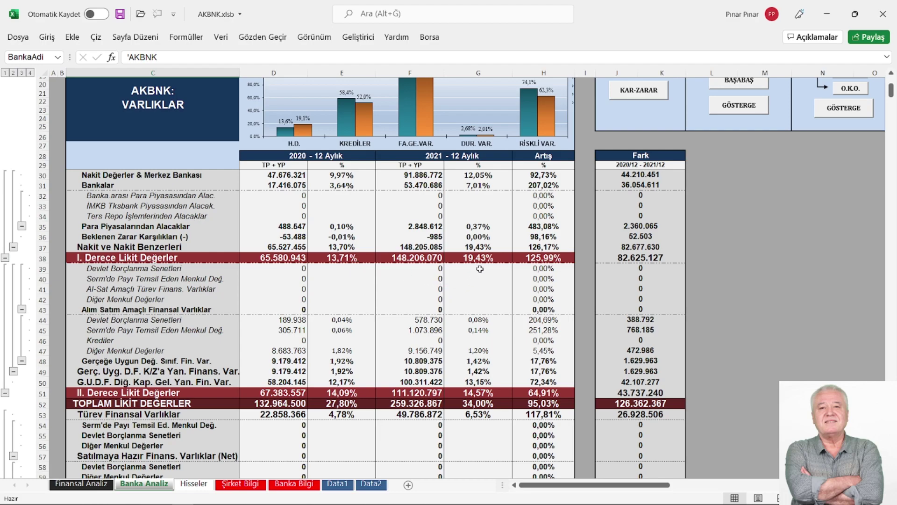
{"action": "scroll", "coordinate": [486, 266], "scroll_direction": "down", "scroll_amount": 2}
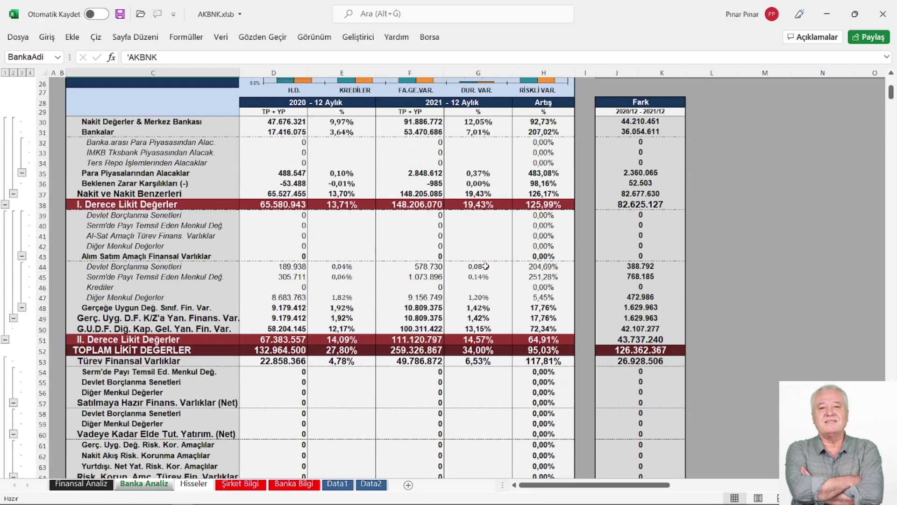
{"action": "scroll", "coordinate": [486, 266], "scroll_direction": "down", "scroll_amount": 4}
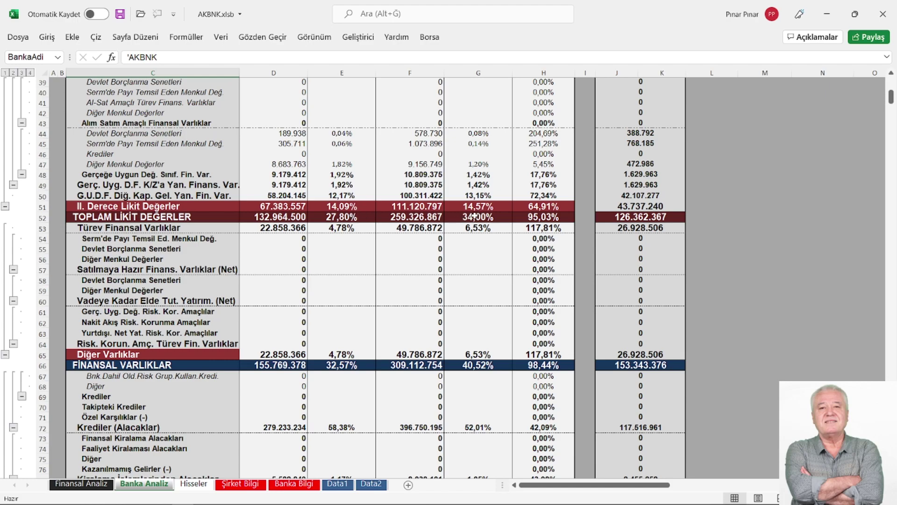
{"action": "scroll", "coordinate": [403, 250], "scroll_direction": "down", "scroll_amount": 1}
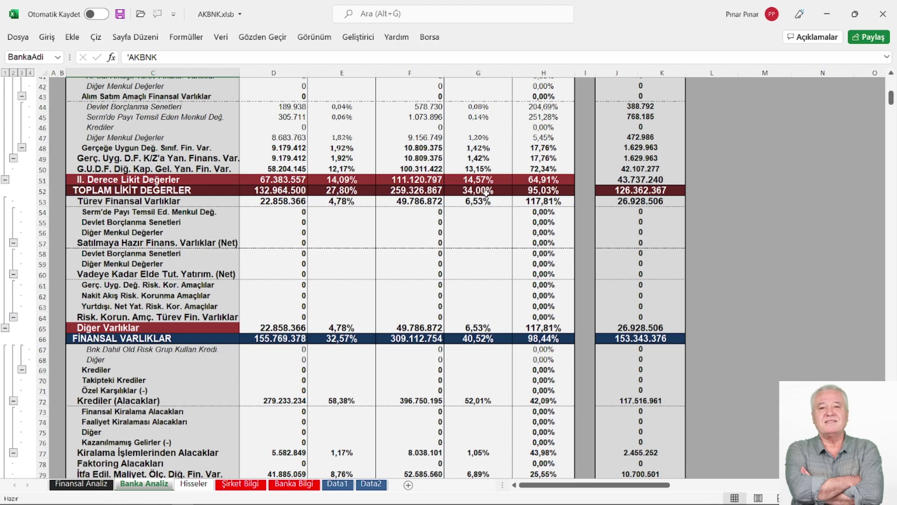
- Examine the rest of the Varlıklar table, from financial assets and loans through interest-earning and fixed assets to total and free assets
{"action": "scroll", "coordinate": [482, 213], "scroll_direction": "down", "scroll_amount": 2}
{"action": "scroll", "coordinate": [482, 214], "scroll_direction": "down", "scroll_amount": 4}
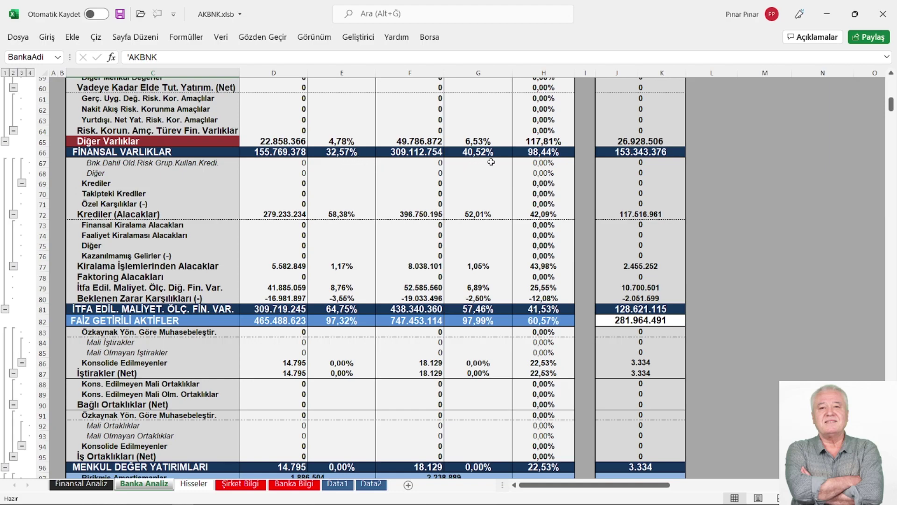
{"action": "scroll", "coordinate": [488, 162], "scroll_direction": "down", "scroll_amount": 5}
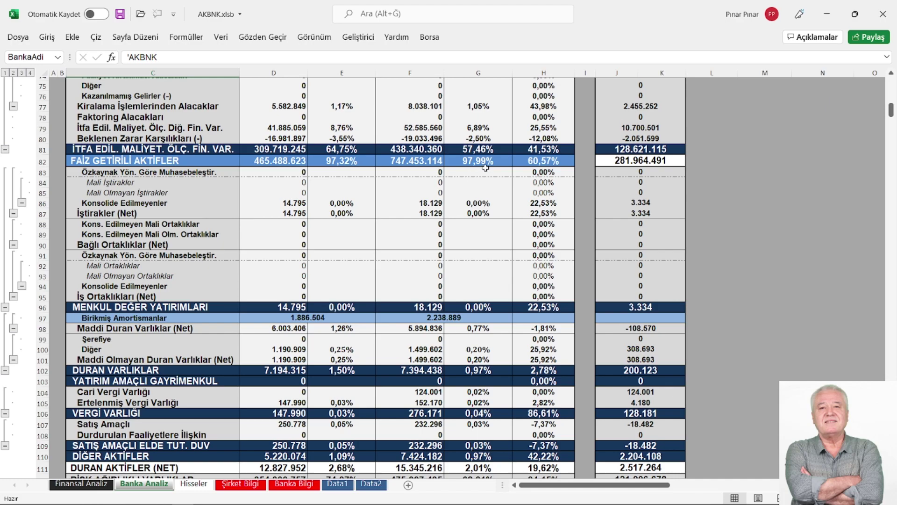
{"action": "scroll", "coordinate": [486, 167], "scroll_direction": "down", "scroll_amount": 1}
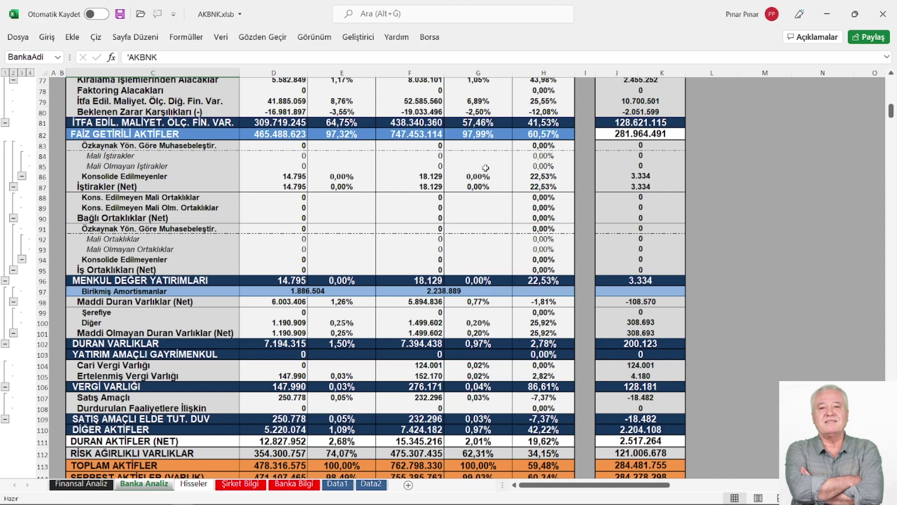
{"action": "scroll", "coordinate": [486, 168], "scroll_direction": "down", "scroll_amount": 4}
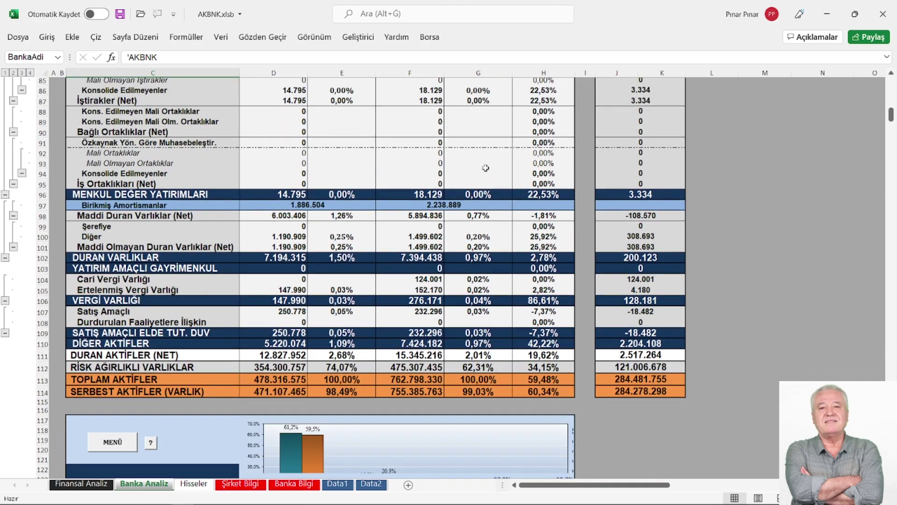
{"action": "scroll", "coordinate": [486, 167], "scroll_direction": "down", "scroll_amount": 1}
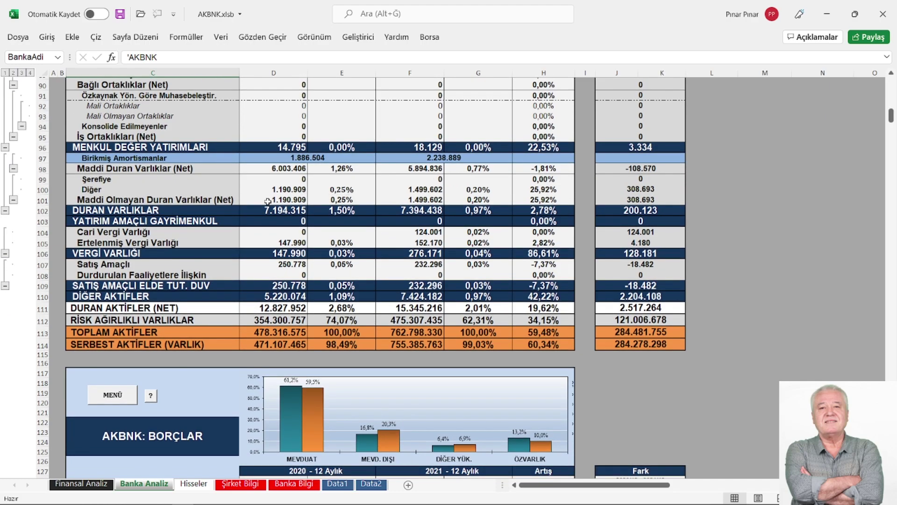
{"action": "scroll", "coordinate": [268, 201], "scroll_direction": "down", "scroll_amount": 2}
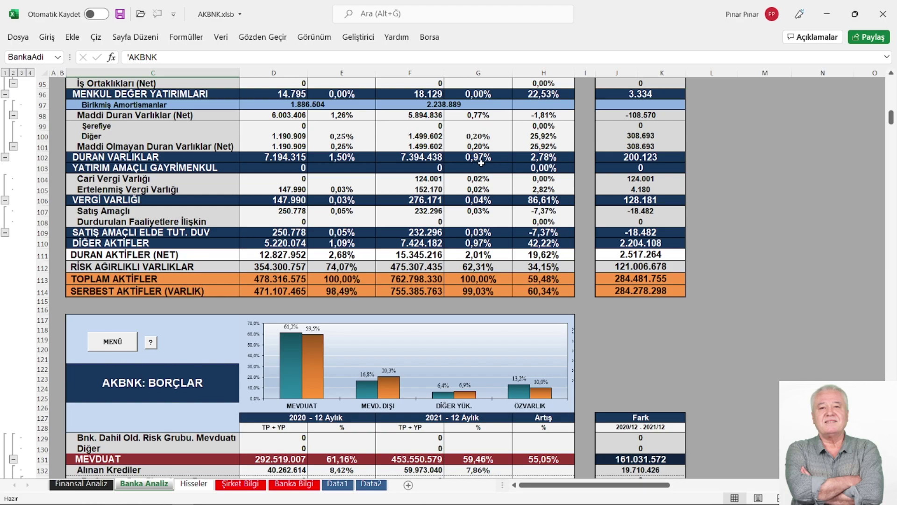
{"action": "scroll", "coordinate": [481, 162], "scroll_direction": "down", "scroll_amount": 2}
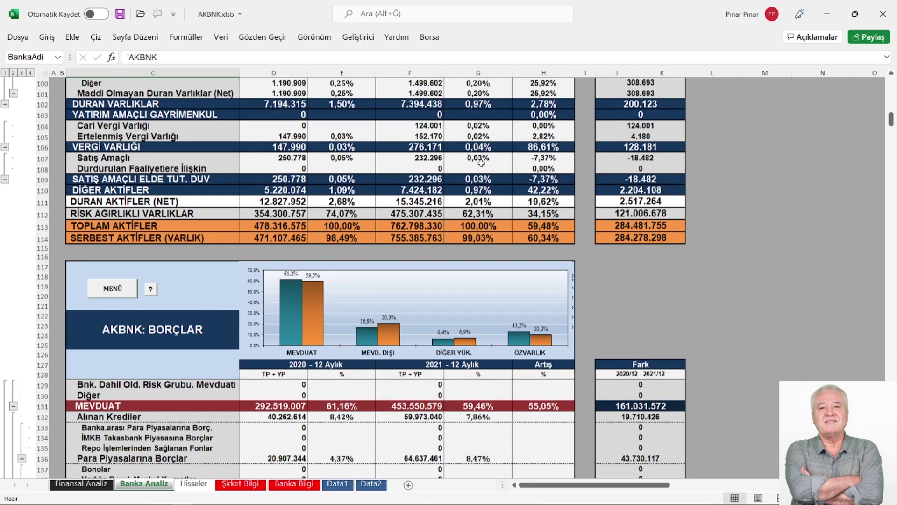
{"action": "scroll", "coordinate": [422, 192], "scroll_direction": "down", "scroll_amount": 2}
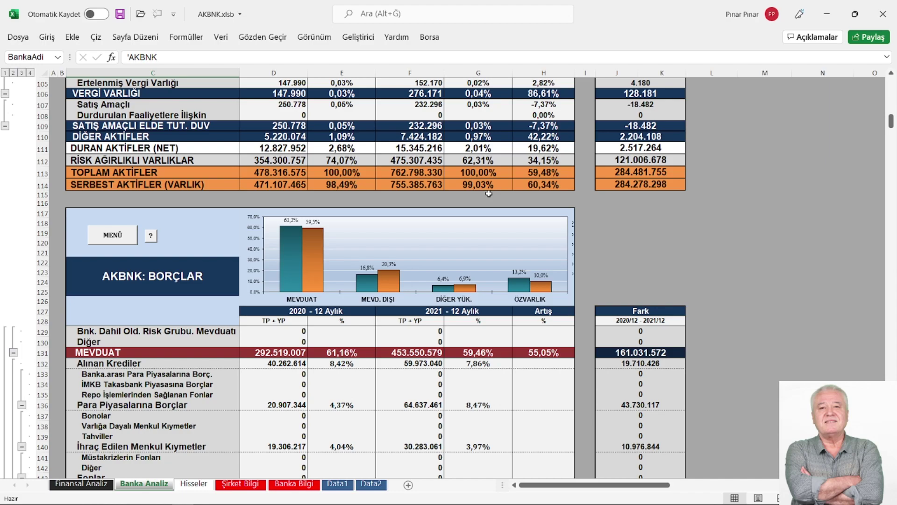
- Examine the AKBNK Borçlar table from deposits and non-deposit funds to total debts, equity and total liabilities, on to the Özsermaye section
{"action": "scroll", "coordinate": [488, 193], "scroll_direction": "down", "scroll_amount": 2}
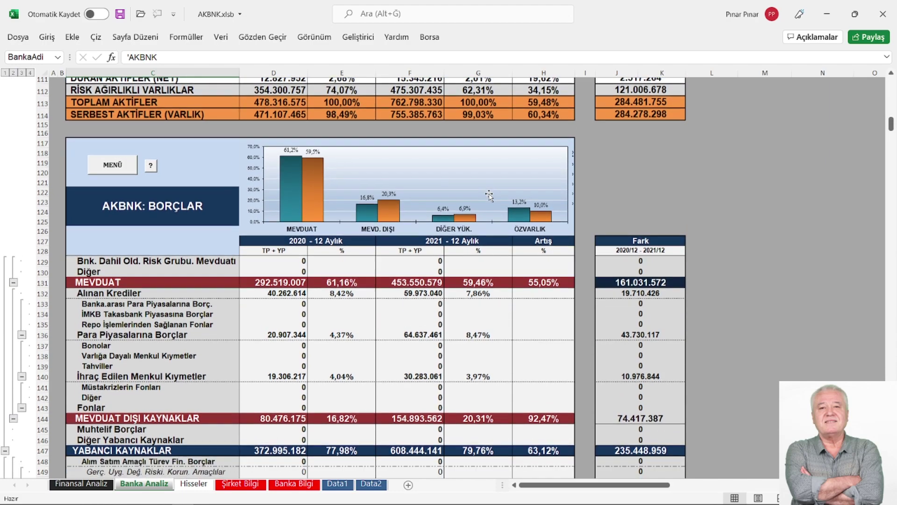
{"action": "scroll", "coordinate": [488, 195], "scroll_direction": "down", "scroll_amount": 1}
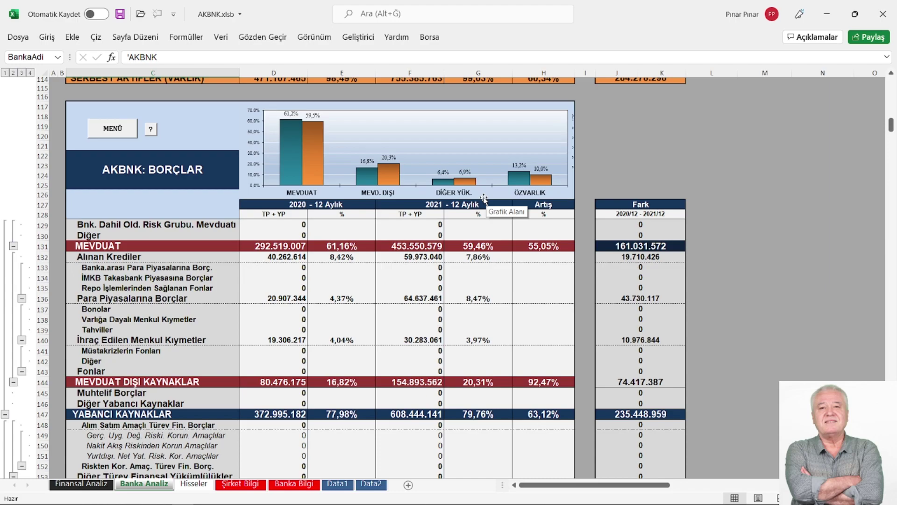
{"action": "scroll", "coordinate": [484, 198], "scroll_direction": "down", "scroll_amount": 1}
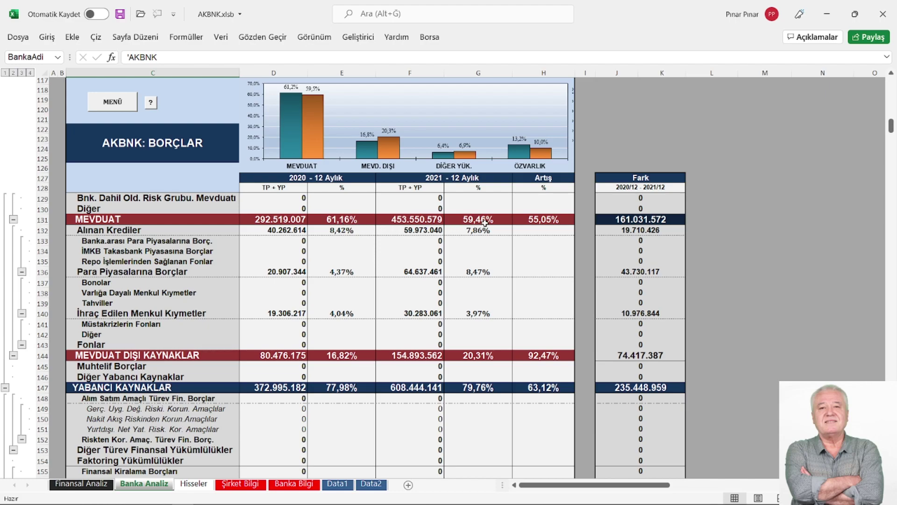
{"action": "scroll", "coordinate": [485, 223], "scroll_direction": "down", "scroll_amount": 5}
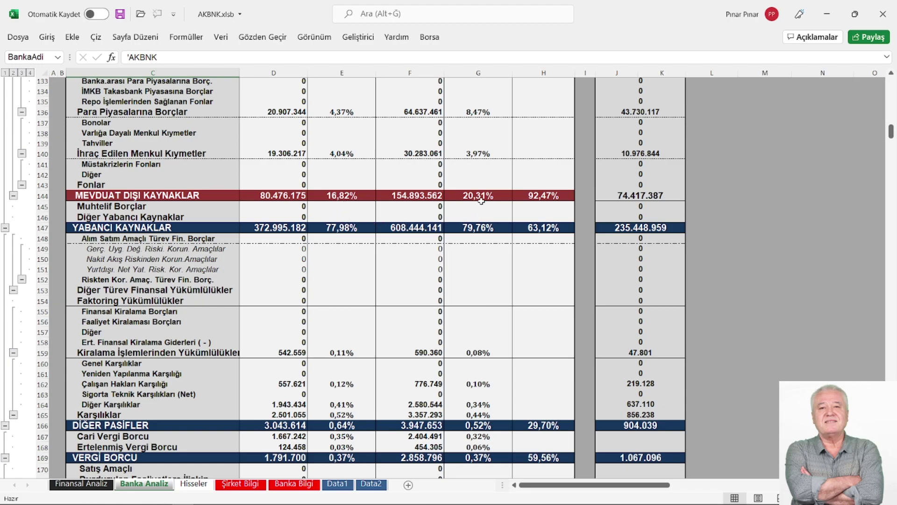
{"action": "scroll", "coordinate": [481, 202], "scroll_direction": "down", "scroll_amount": 1}
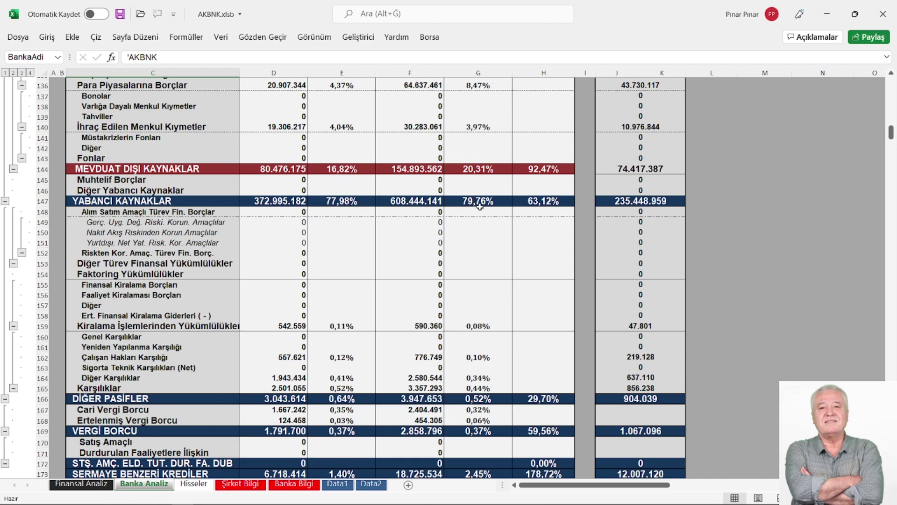
{"action": "scroll", "coordinate": [480, 206], "scroll_direction": "down", "scroll_amount": 4}
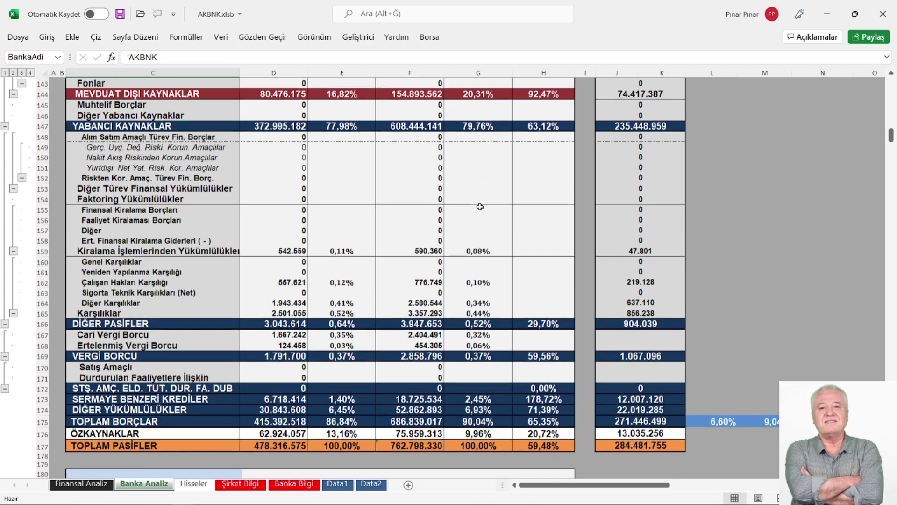
{"action": "scroll", "coordinate": [480, 207], "scroll_direction": "down", "scroll_amount": 2}
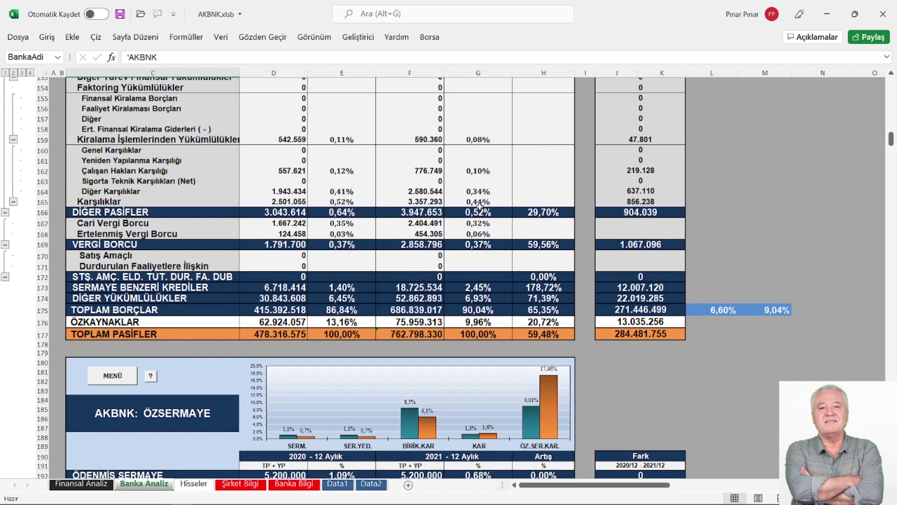
{"action": "scroll", "coordinate": [480, 206], "scroll_direction": "up", "scroll_amount": 1}
{"action": "scroll", "coordinate": [480, 207], "scroll_direction": "down", "scroll_amount": 3}
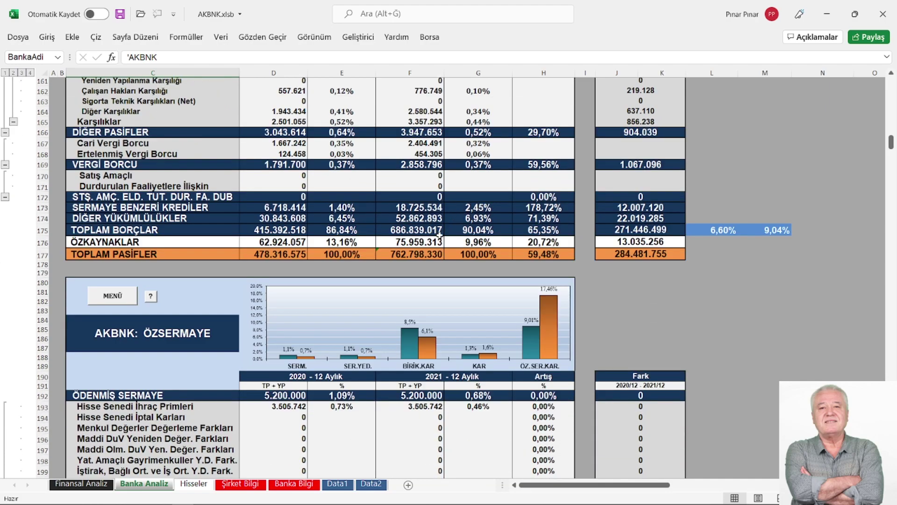
{"action": "scroll", "coordinate": [472, 239], "scroll_direction": "down", "scroll_amount": 2}
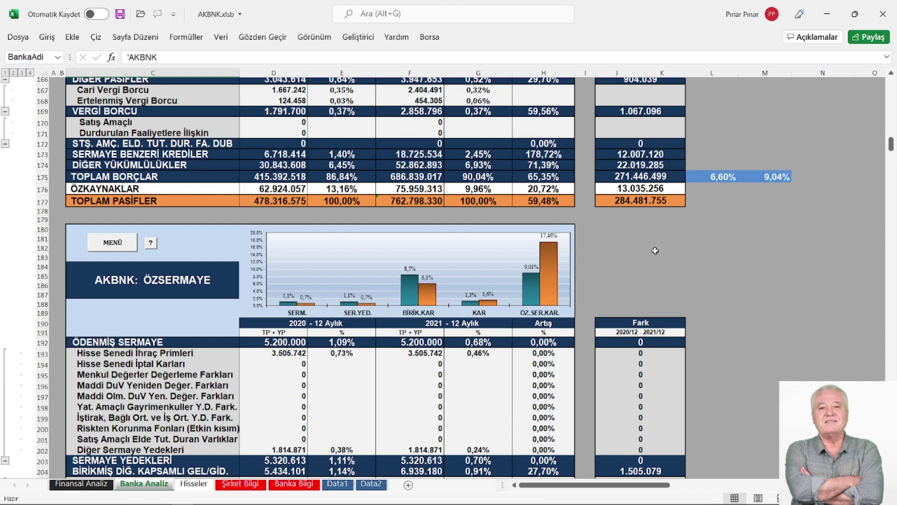
{"action": "scroll", "coordinate": [645, 249], "scroll_direction": "down", "scroll_amount": 1}
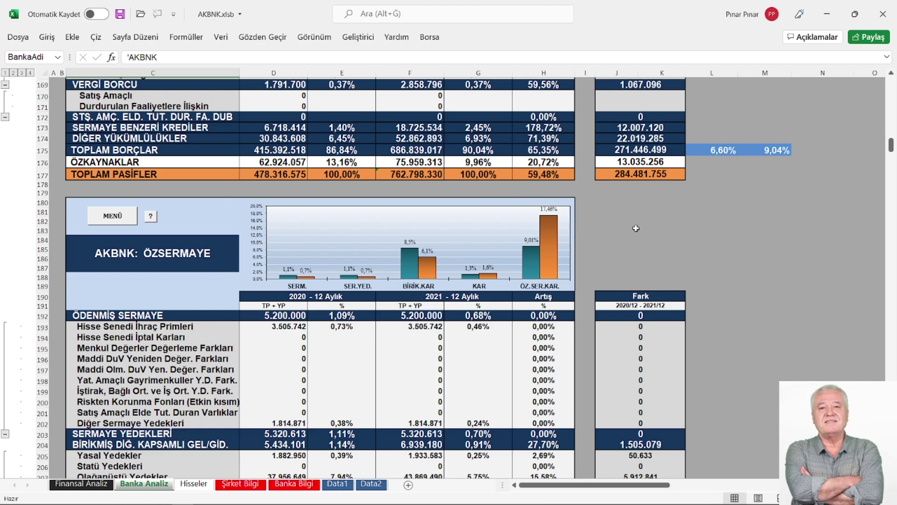
- Examine the AKBNK Özsermaye table from paid-in capital through reserves and profit to equity and free equity, comparing 2020/12 with 2021/12
{"action": "scroll", "coordinate": [636, 228], "scroll_direction": "down", "scroll_amount": 3}
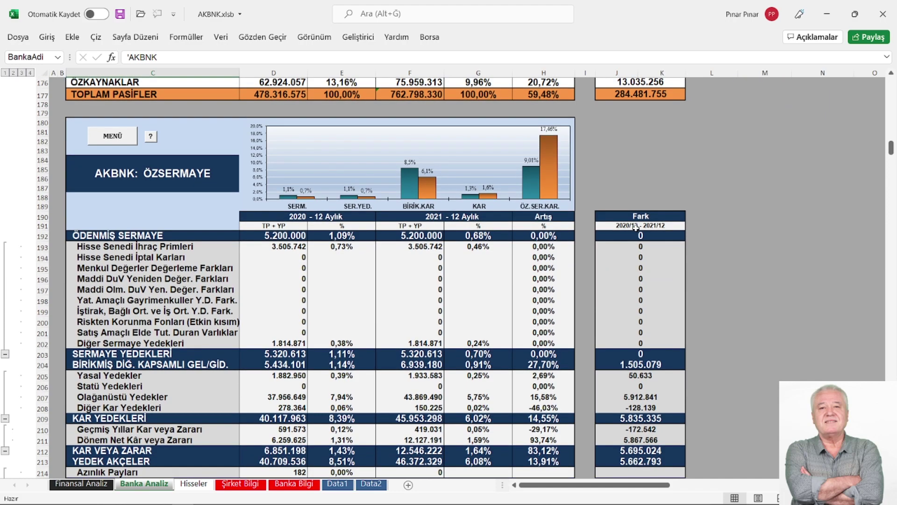
{"action": "scroll", "coordinate": [636, 228], "scroll_direction": "down", "scroll_amount": 1}
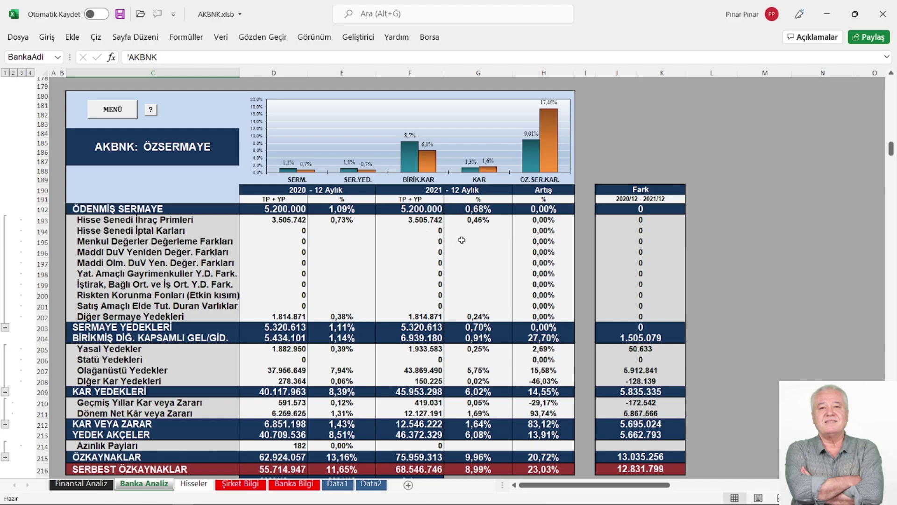
{"action": "scroll", "coordinate": [462, 240], "scroll_direction": "up", "scroll_amount": 1}
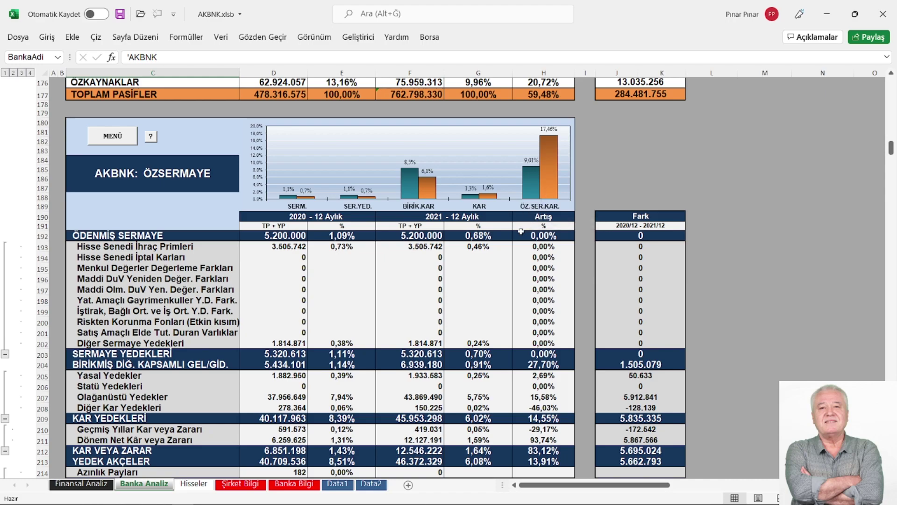
- Return to the sheet's main menu and display the company profitability (Ş.K.O.) and shareholder profitability (O.K.O.) diagrams for 2020 and 2021
{"action": "left_click", "coordinate": [113, 136]}
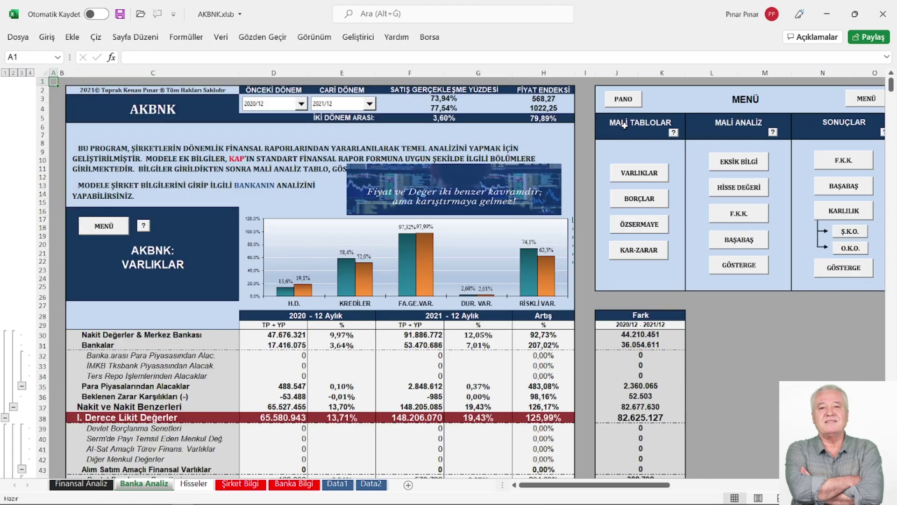
{"action": "left_click", "coordinate": [621, 103]}
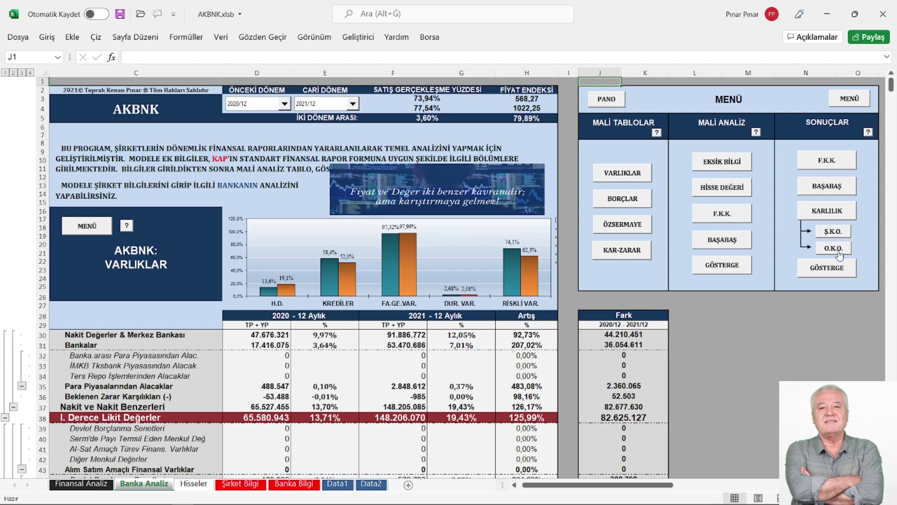
{"action": "left_click", "coordinate": [831, 231]}
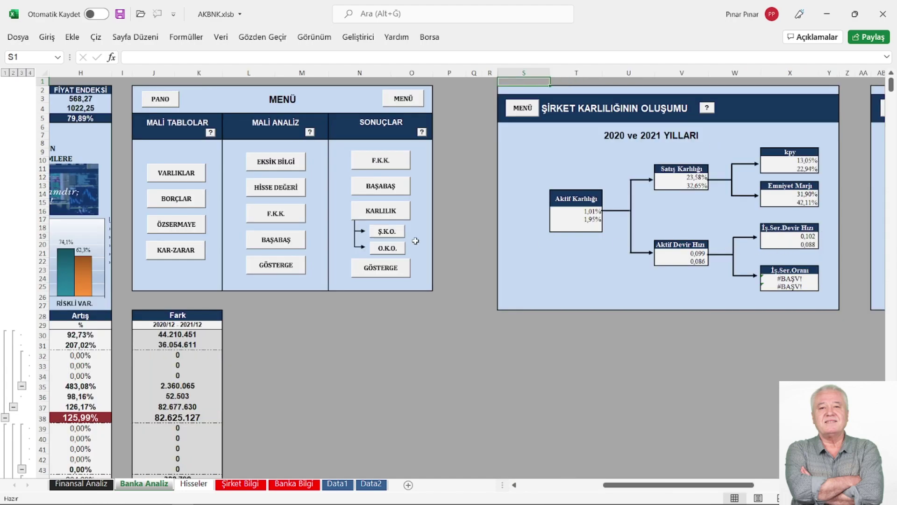
{"action": "left_click", "coordinate": [380, 248]}
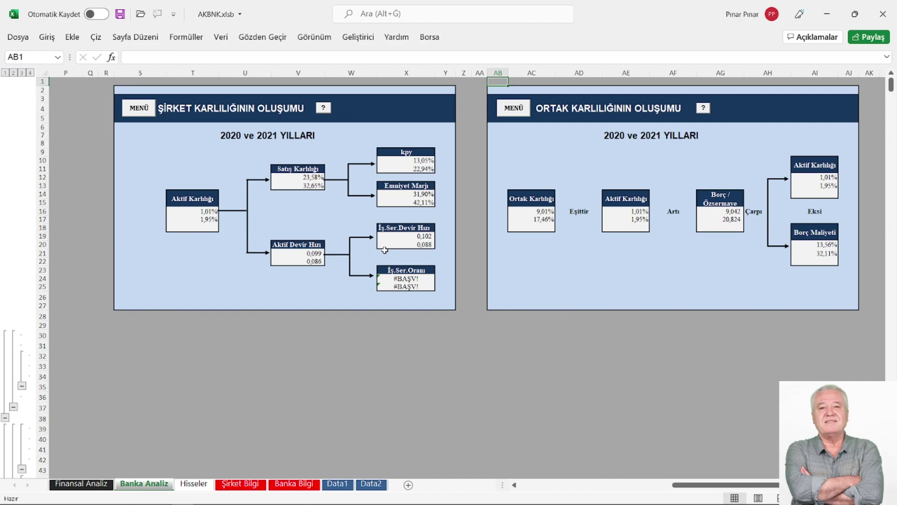